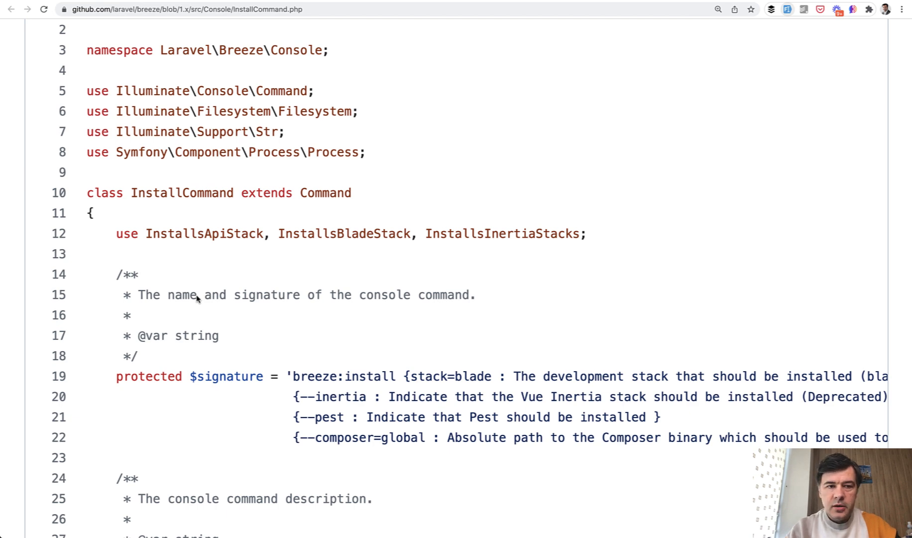
pyautogui.scroll(-3, 225, 233)
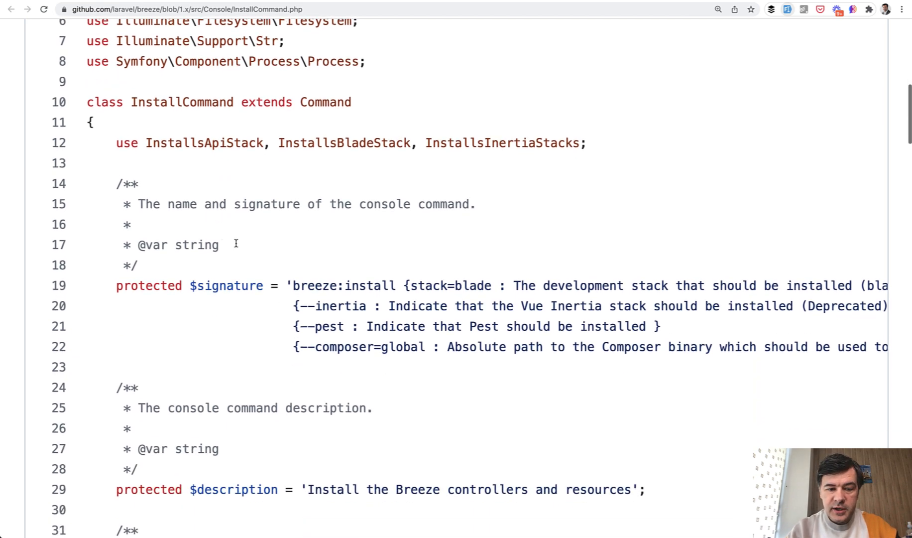
# - Highlight the breeze:install command name in Breeze's InstallCommand.php
pyautogui.moveTo(292, 286); pyautogui.dragTo(394, 285)
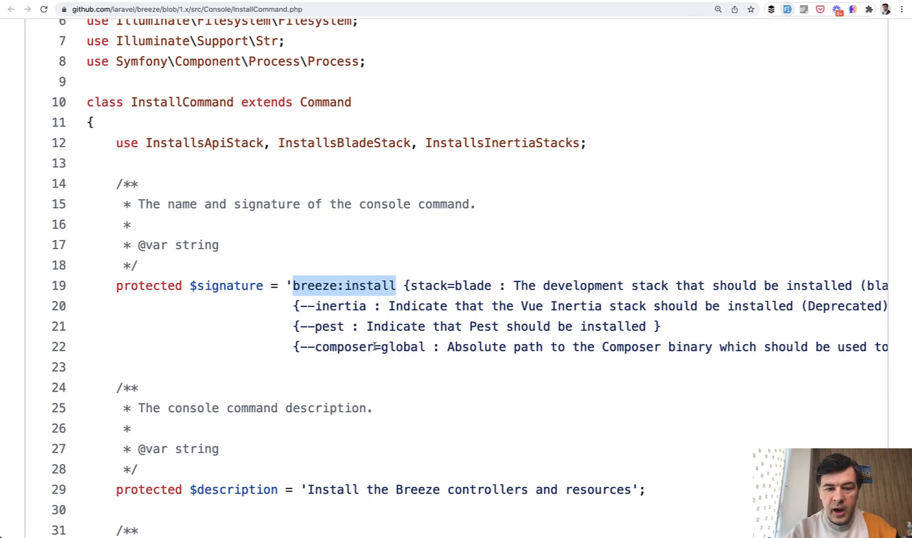
pyautogui.scroll(-5, 376, 346)
pyautogui.scroll(-5, 375, 347)
pyautogui.scroll(-5, 375, 347)
pyautogui.scroll(-3, 375, 347)
pyautogui.scroll(-2, 375, 347)
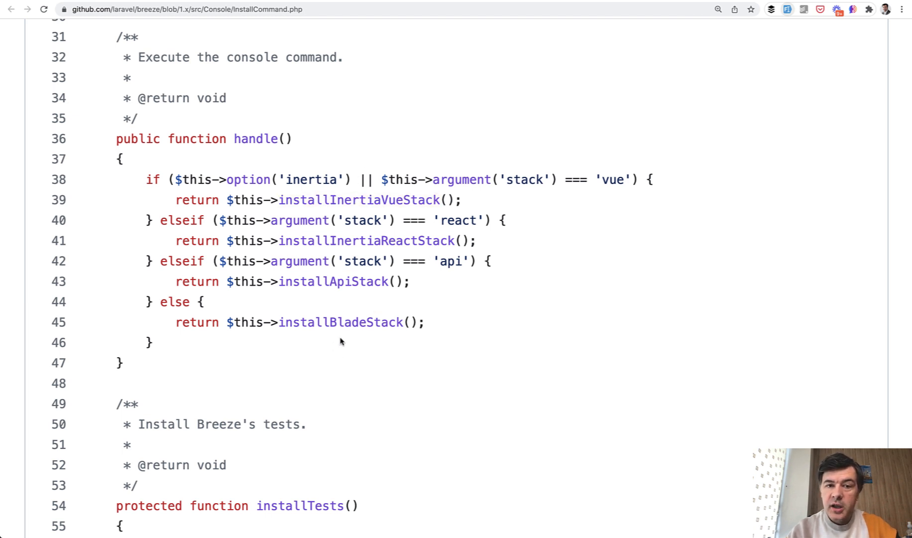
pyautogui.scroll(-5, 341, 342)
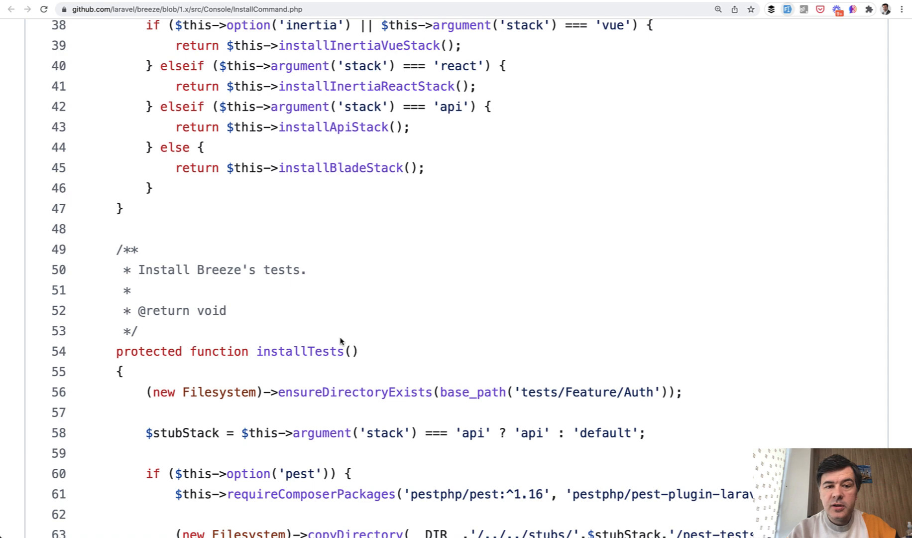
pyautogui.scroll(-5, 340, 342)
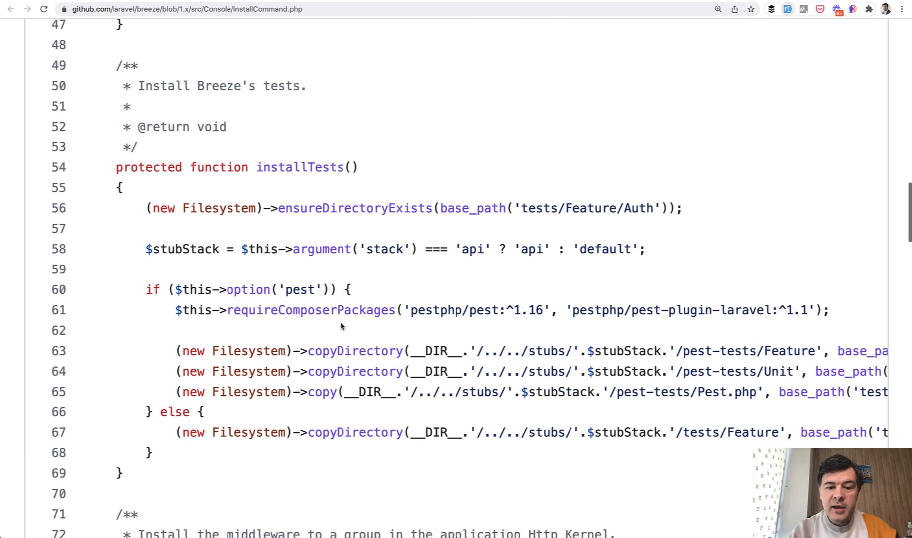
pyautogui.scroll(-5, 341, 325)
pyautogui.scroll(-5, 341, 325)
pyautogui.scroll(-3, 340, 326)
pyautogui.scroll(-3, 340, 325)
pyautogui.scroll(-5, 340, 322)
pyautogui.scroll(-2, 341, 323)
pyautogui.scroll(-2, 341, 322)
pyautogui.scroll(-3, 340, 322)
pyautogui.scroll(-4, 340, 322)
pyautogui.scroll(-5, 340, 322)
pyautogui.scroll(-4, 340, 322)
pyautogui.scroll(-3, 340, 322)
pyautogui.scroll(-3, 340, 325)
pyautogui.scroll(-4, 341, 325)
pyautogui.scroll(-1, 341, 325)
pyautogui.scroll(4, 341, 325)
pyautogui.scroll(5, 341, 325)
pyautogui.scroll(3, 341, 326)
pyautogui.scroll(2, 340, 325)
pyautogui.scroll(3, 341, 325)
pyautogui.scroll(3, 341, 325)
pyautogui.scroll(3, 341, 325)
pyautogui.scroll(3, 341, 326)
pyautogui.scroll(3, 341, 325)
pyautogui.scroll(3, 341, 325)
pyautogui.scroll(1, 341, 326)
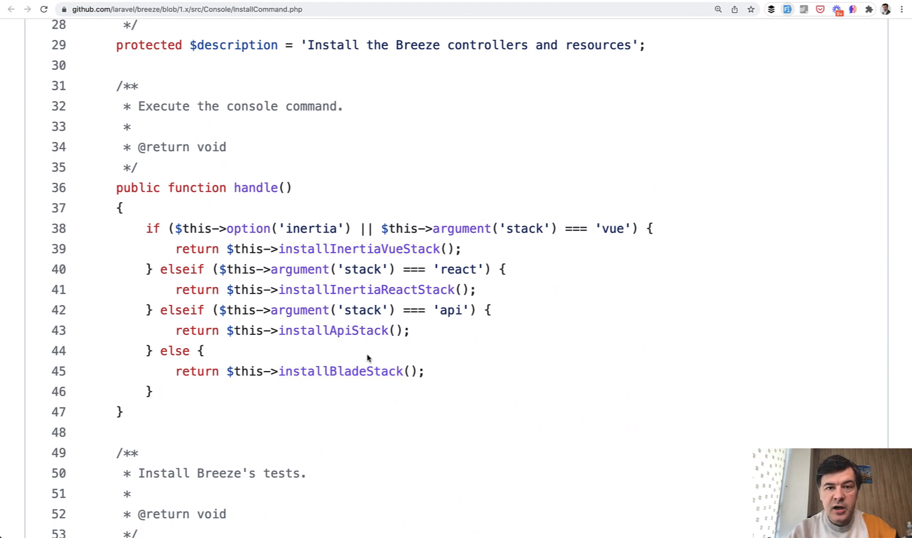
pyautogui.scroll(4, 368, 357)
pyautogui.scroll(3, 368, 356)
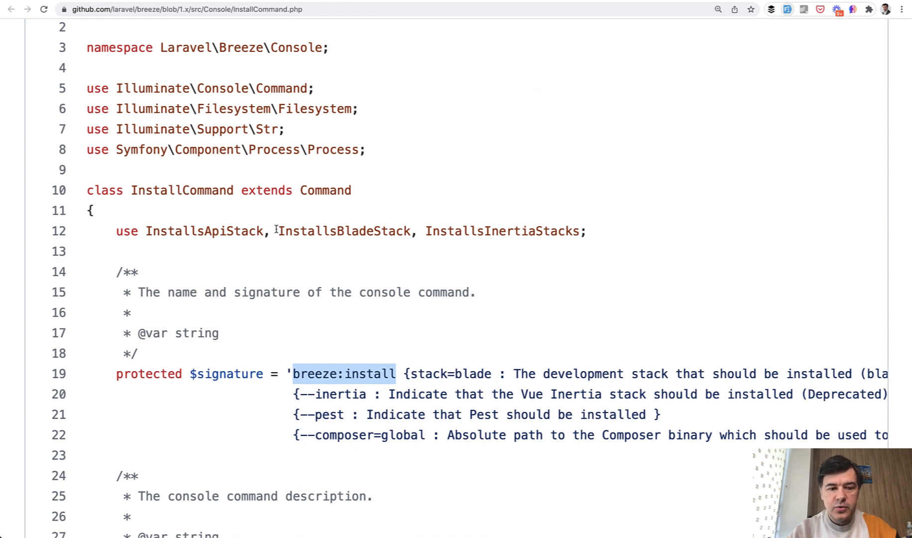
pyautogui.scroll(1, 242, 246)
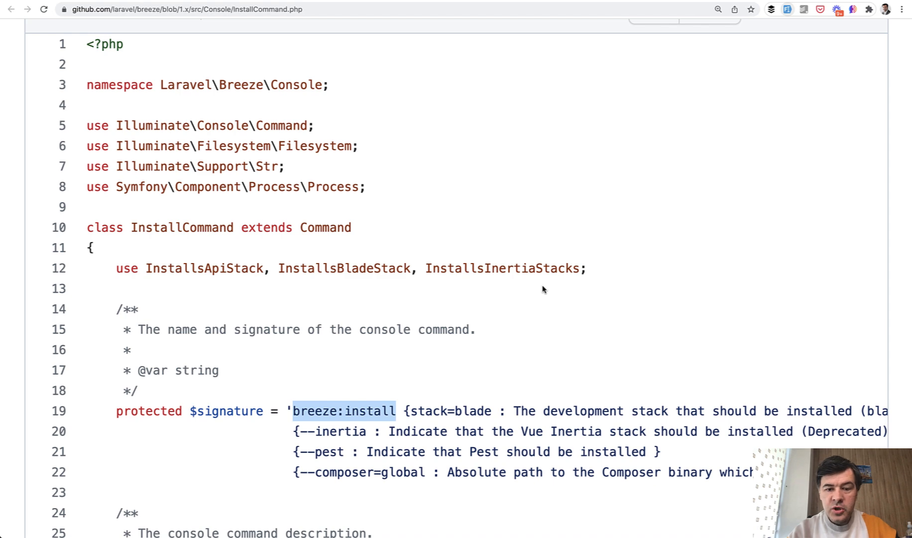
pyautogui.scroll(5, 543, 289)
pyautogui.scroll(5, 543, 289)
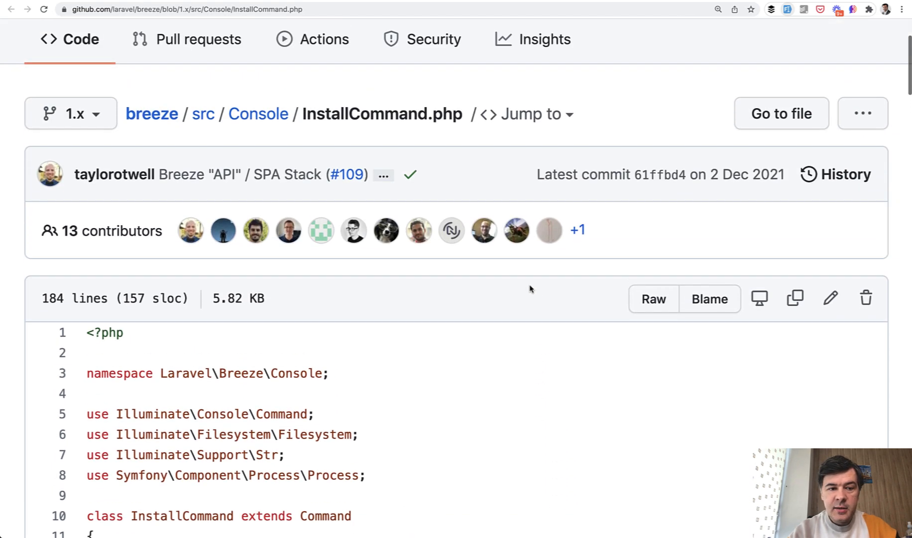
# - Go up to Breeze's Console folder and view the InstallsBladeStack.php trait file
pyautogui.click(258, 113)
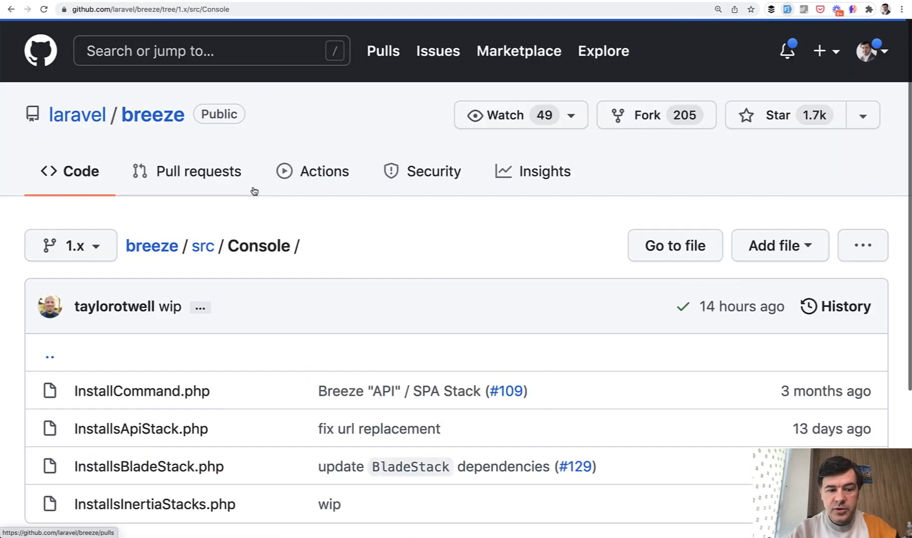
pyautogui.scroll(-2, 238, 356)
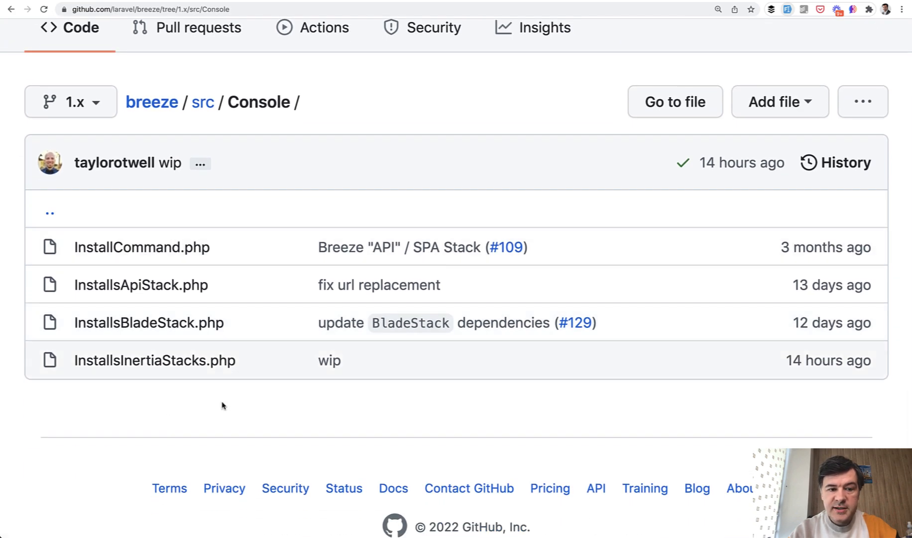
pyautogui.click(149, 322)
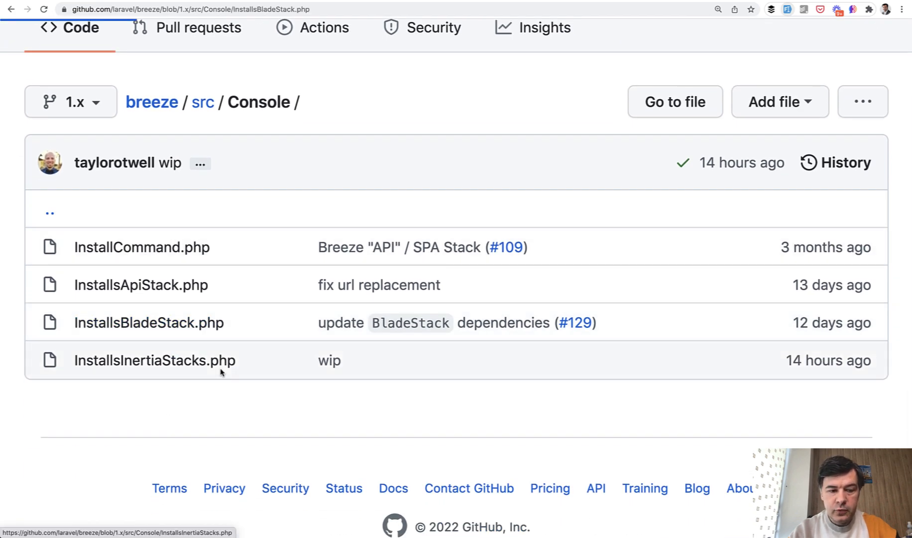
pyautogui.scroll(-3, 222, 371)
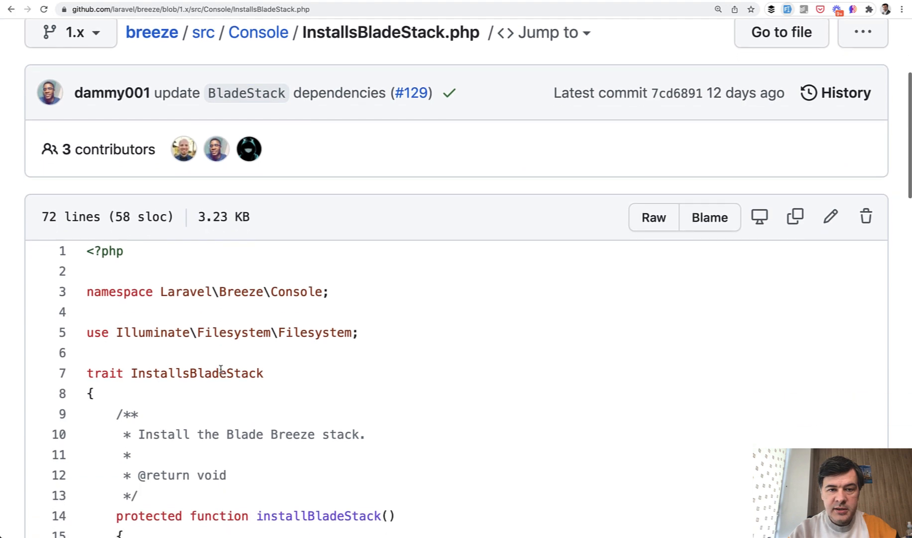
pyautogui.scroll(-2, 221, 371)
# - Highlight the trait InstallsBladeStack declaration and check where installBladeStack is defined
pyautogui.tripleClick(171, 265)
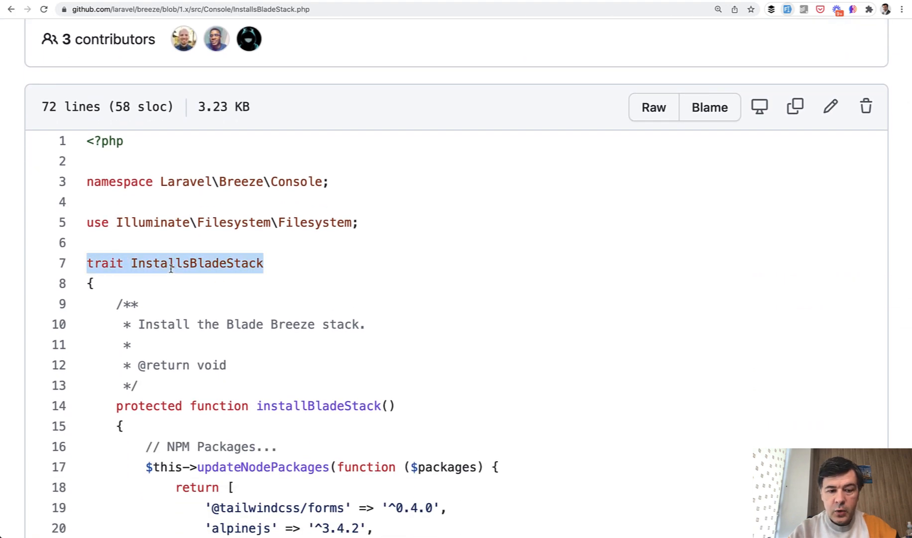
pyautogui.scroll(-1, 171, 267)
pyautogui.scroll(-1, 171, 267)
pyautogui.click(306, 310)
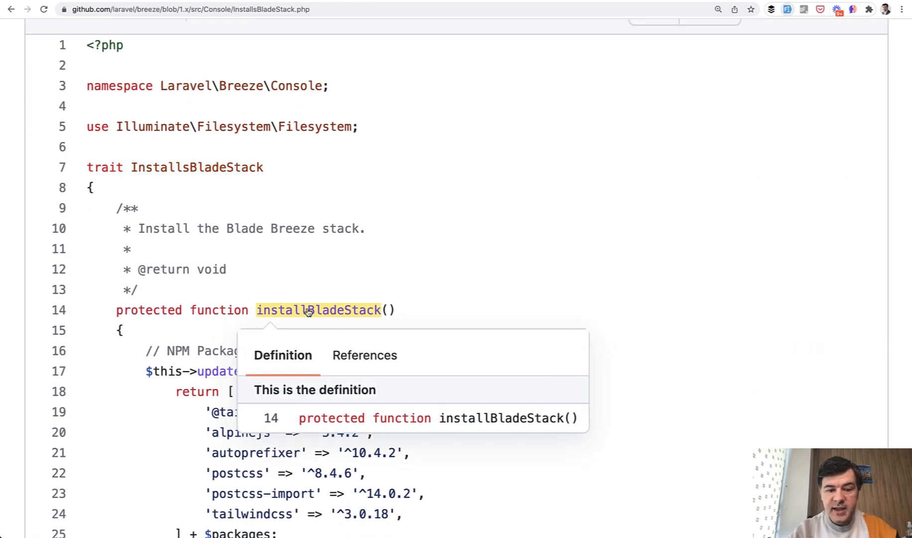
pyautogui.click(450, 291)
pyautogui.scroll(-1, 449, 291)
pyautogui.scroll(-3, 450, 290)
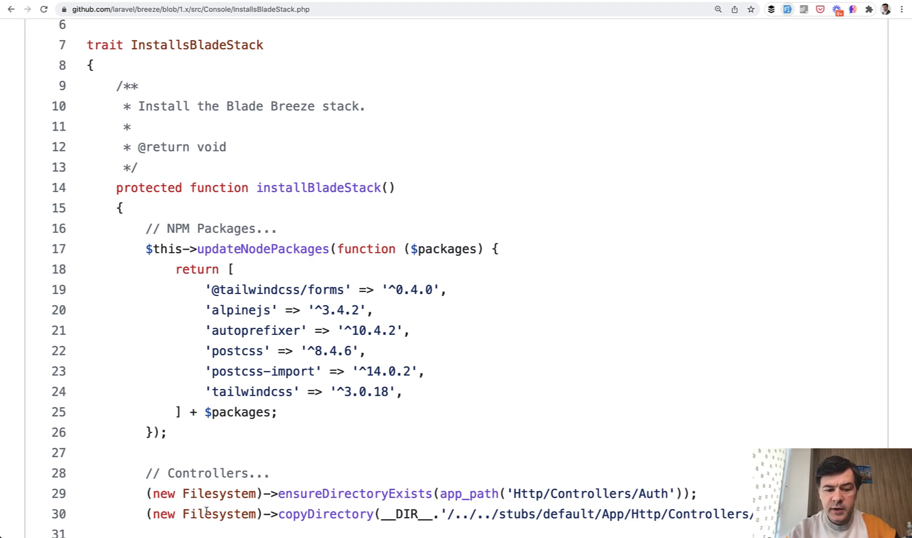
pyautogui.scroll(-3, 456, 286)
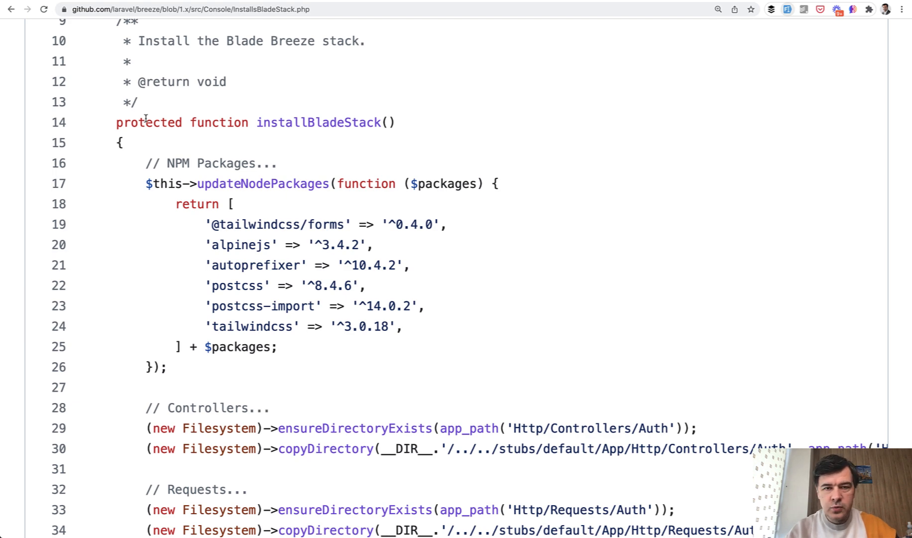
pyautogui.hotkey('ctrl', 'Tab')
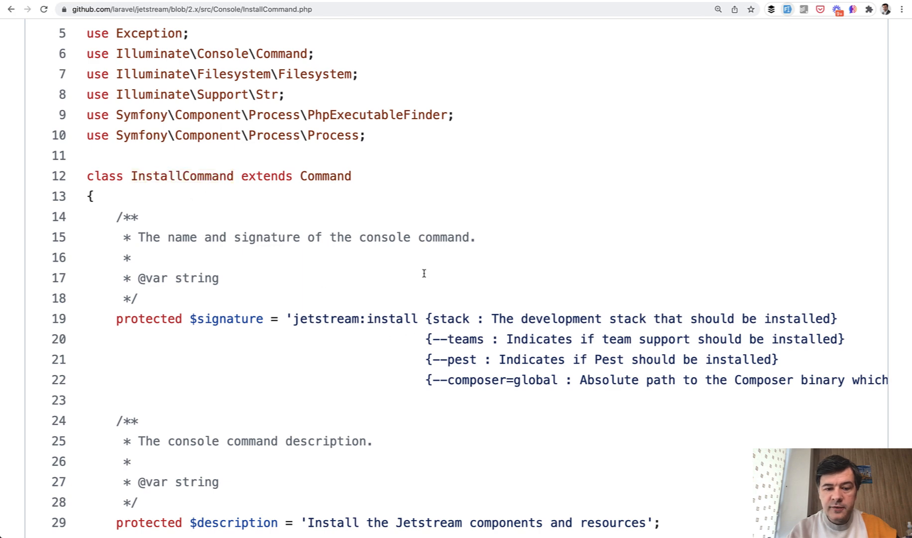
pyautogui.scroll(-2, 355, 394)
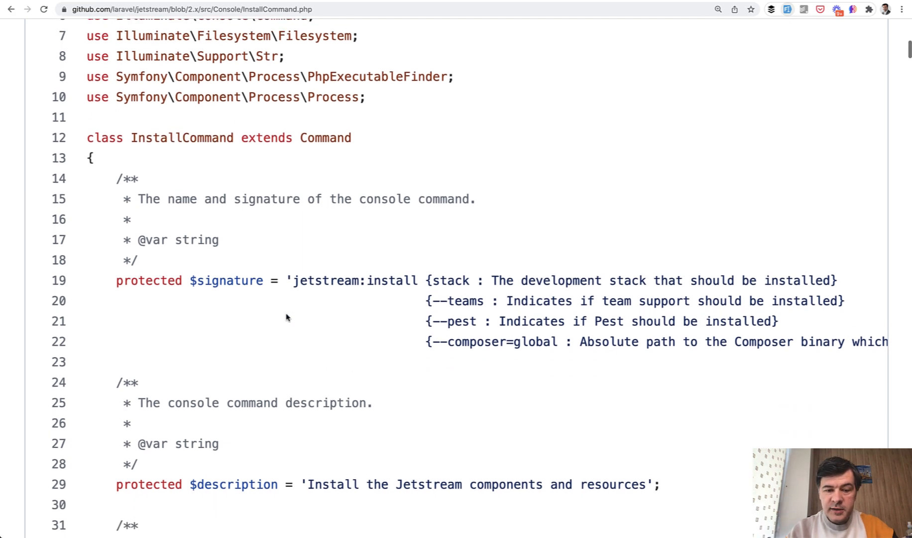
pyautogui.scroll(-3, 288, 317)
pyautogui.scroll(-2, 287, 317)
pyautogui.scroll(-4, 287, 317)
pyautogui.scroll(-2, 288, 317)
pyautogui.scroll(-3, 258, 298)
pyautogui.scroll(-5, 258, 297)
pyautogui.scroll(-4, 258, 298)
pyautogui.scroll(-1, 267, 286)
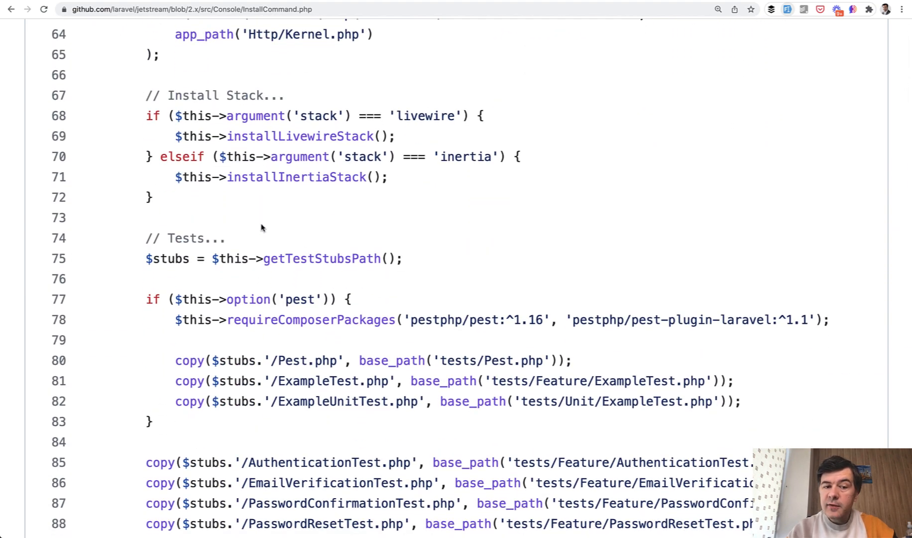
pyautogui.scroll(-3, 312, 229)
pyautogui.scroll(-3, 312, 230)
pyautogui.scroll(-3, 312, 230)
pyautogui.scroll(-1, 313, 229)
pyautogui.scroll(-3, 312, 229)
pyautogui.scroll(-3, 313, 229)
pyautogui.scroll(-1, 312, 229)
pyautogui.scroll(-1, 313, 229)
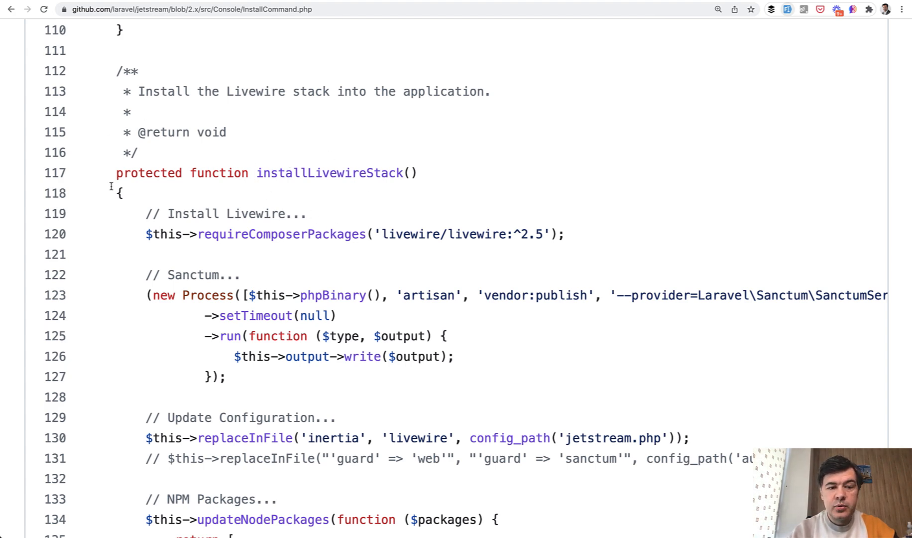
pyautogui.scroll(-1, 349, 206)
pyautogui.scroll(-4, 356, 185)
pyautogui.scroll(-5, 359, 180)
pyautogui.scroll(-5, 359, 180)
pyautogui.scroll(-6, 358, 180)
pyautogui.scroll(-8, 359, 179)
pyautogui.scroll(-4, 359, 180)
pyautogui.scroll(-1, 359, 179)
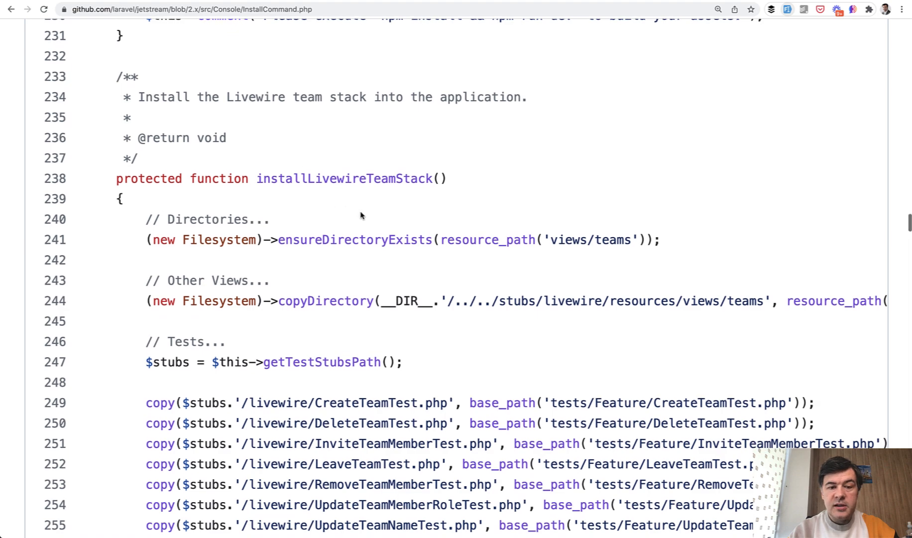
pyautogui.scroll(-1, 362, 214)
pyautogui.scroll(-6, 362, 214)
pyautogui.scroll(-4, 362, 214)
pyautogui.scroll(-1, 361, 214)
pyautogui.scroll(-5, 361, 214)
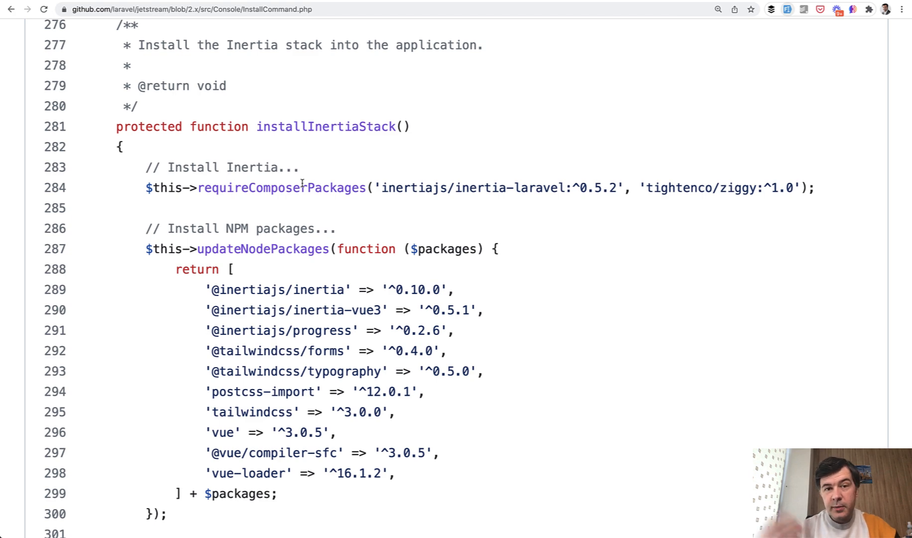
pyautogui.scroll(1, 302, 184)
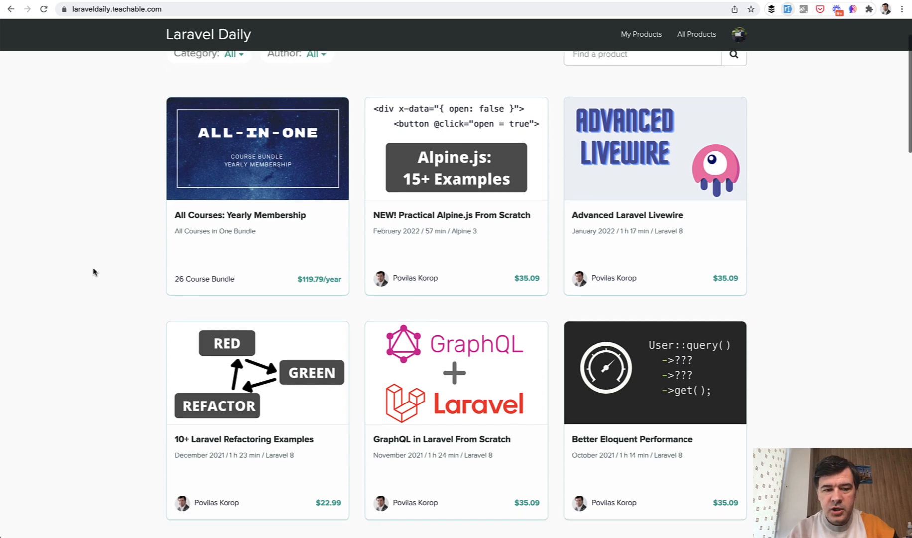
pyautogui.scroll(-4, 93, 272)
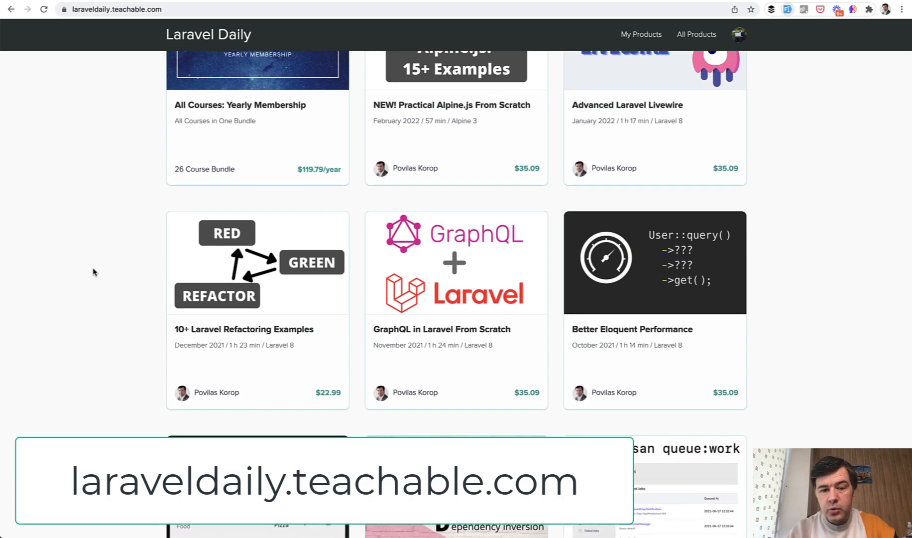
pyautogui.scroll(-2, 93, 272)
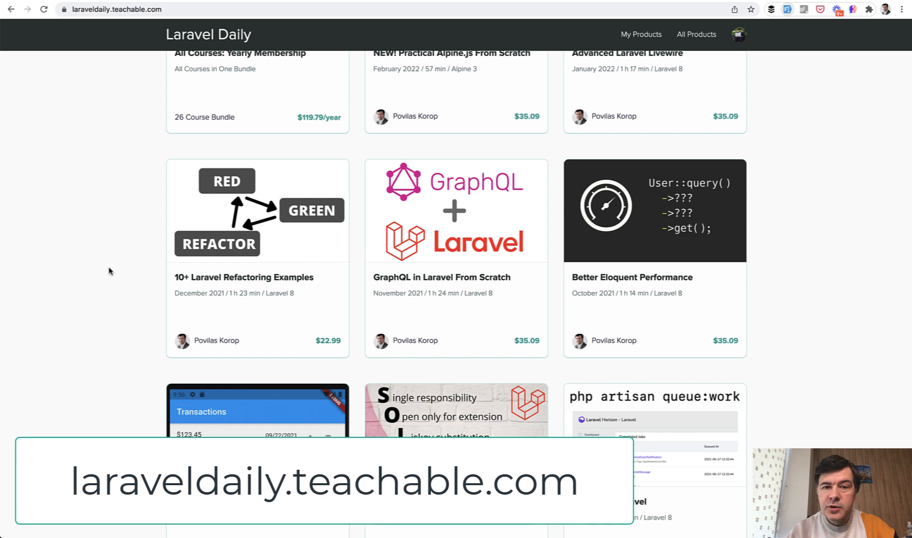
pyautogui.scroll(-5, 110, 271)
pyautogui.scroll(-2, 109, 271)
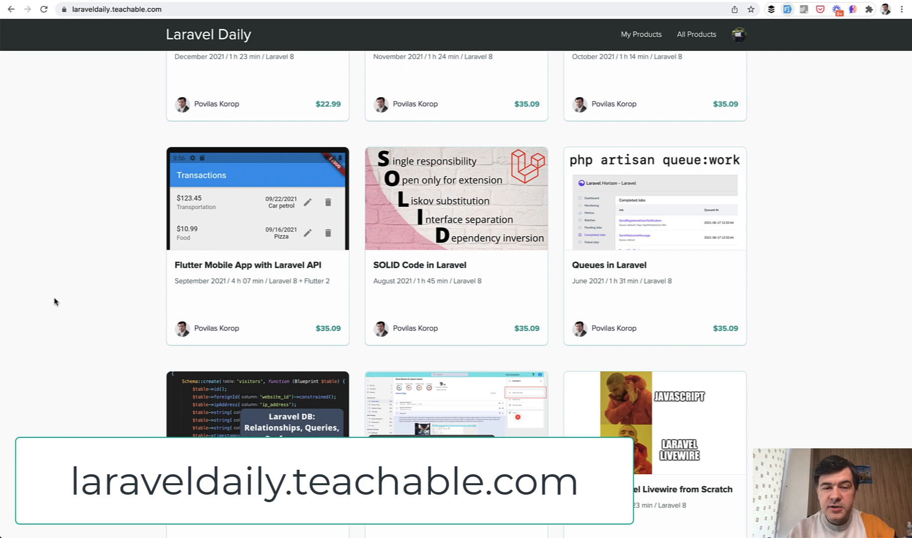
pyautogui.scroll(-3, 54, 302)
pyautogui.scroll(-4, 54, 302)
pyautogui.scroll(-4, 55, 302)
pyautogui.scroll(-2, 54, 302)
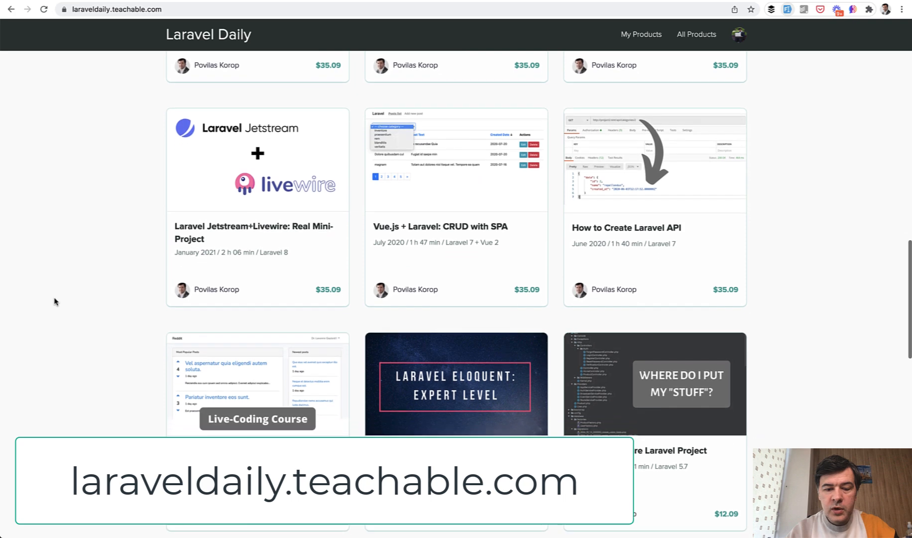
pyautogui.scroll(-2, 55, 302)
pyautogui.scroll(-2, 55, 302)
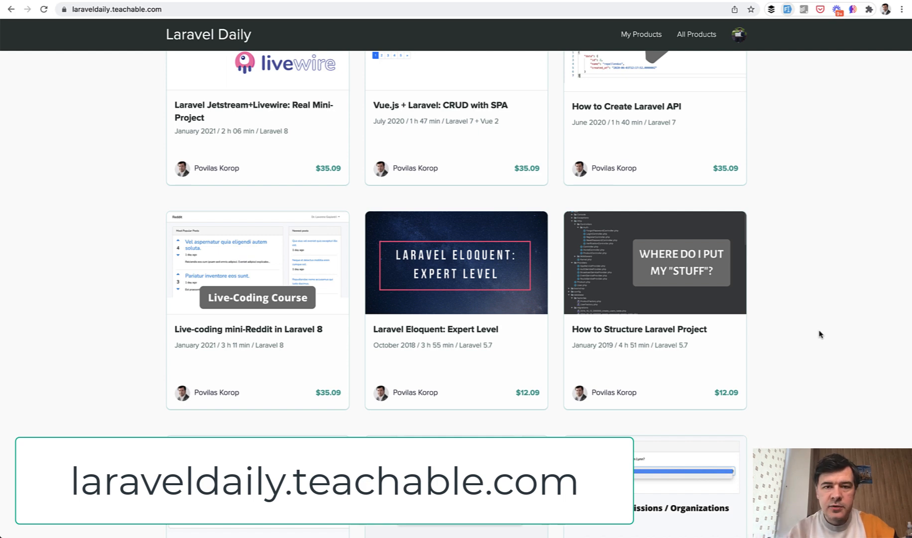
pyautogui.scroll(5, 820, 333)
pyautogui.scroll(5, 820, 333)
pyautogui.scroll(3, 820, 334)
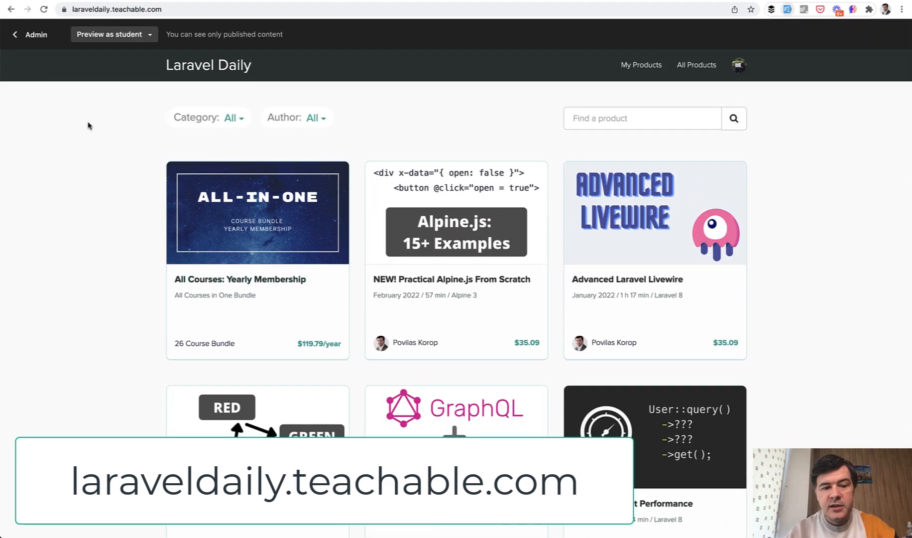